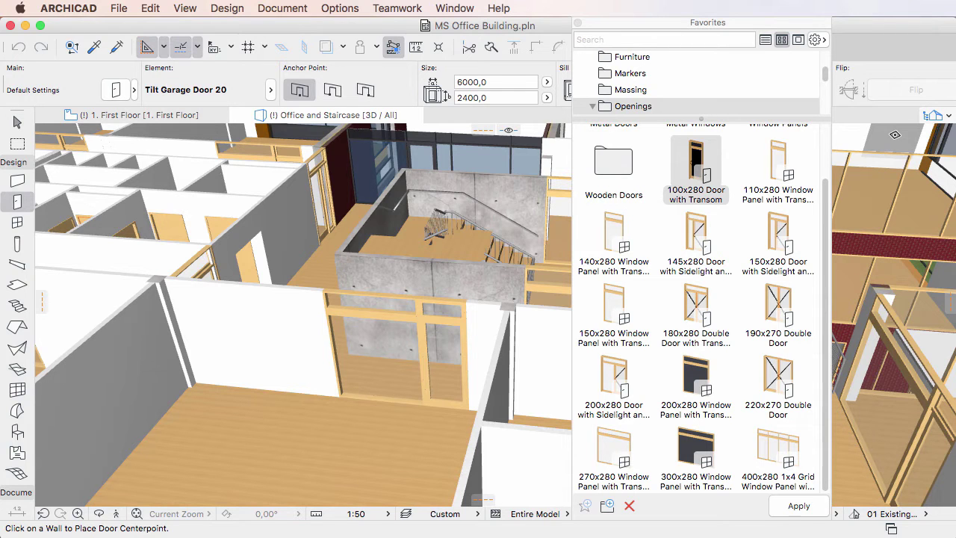
Leave the Door tool and switch to the Arrow tool to select existing elements.
{"action": "left_click", "coordinate": [17, 123]}
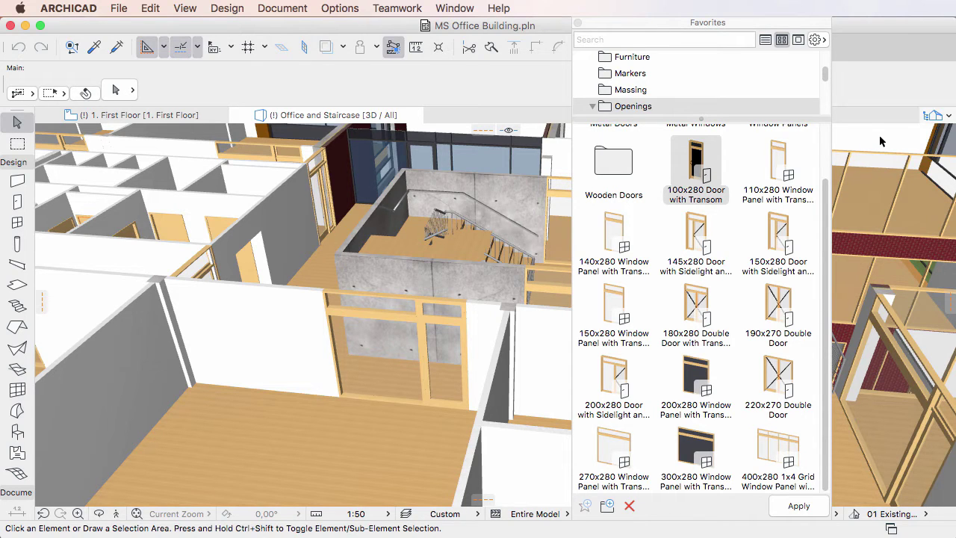
Redefine the 100x280 Door with Transom favorite from the partition's 1000 x 2800 door, then deselect.
{"action": "left_click", "coordinate": [443, 354]}
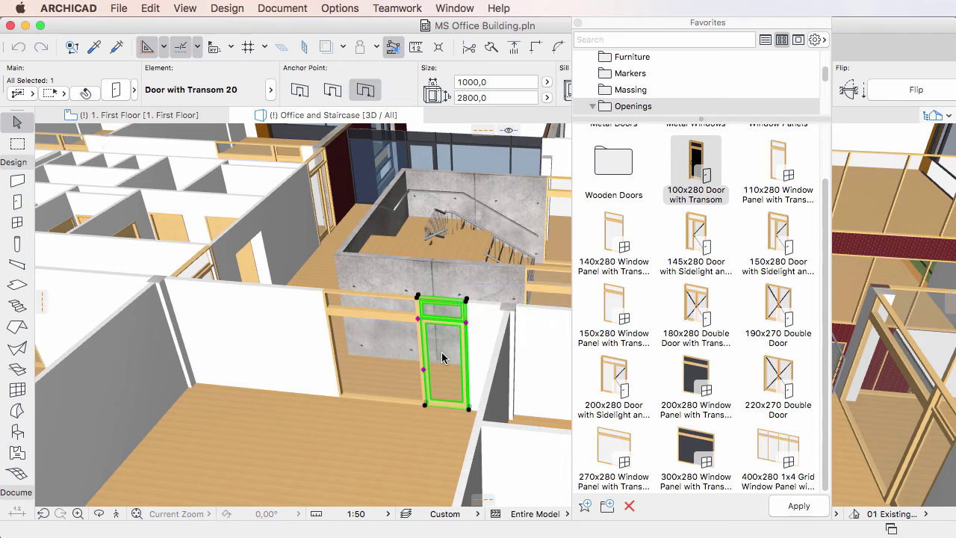
{"action": "right_click", "coordinate": [710, 157]}
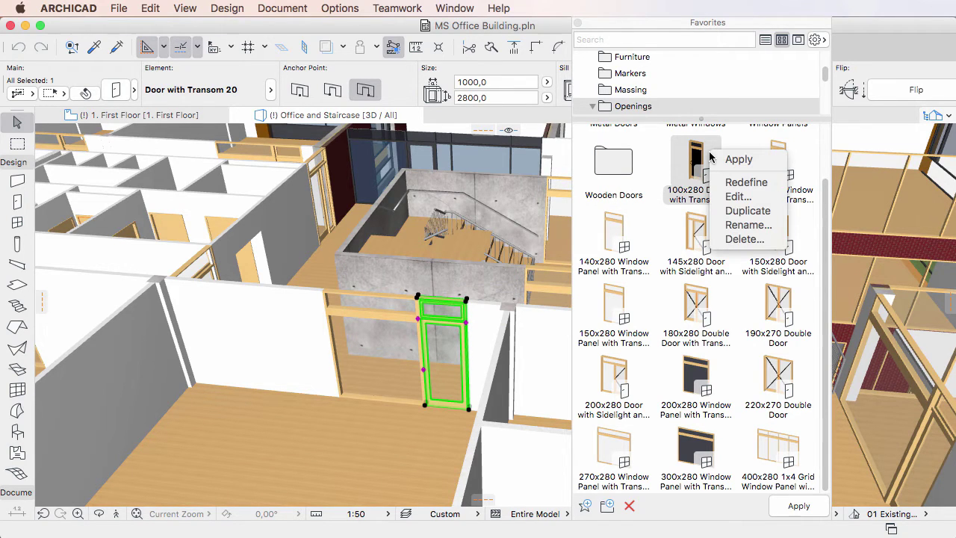
{"action": "left_click", "coordinate": [781, 185]}
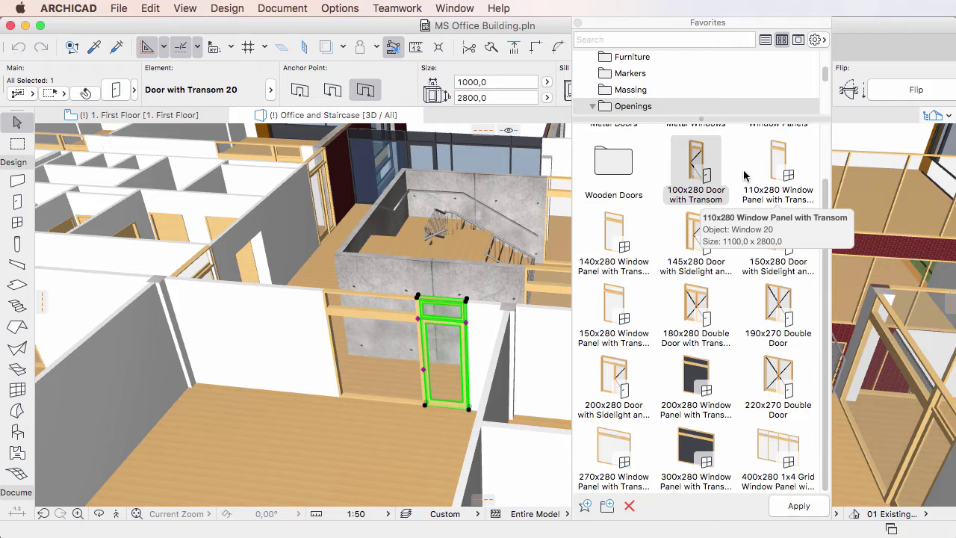
{"action": "left_click", "coordinate": [869, 134]}
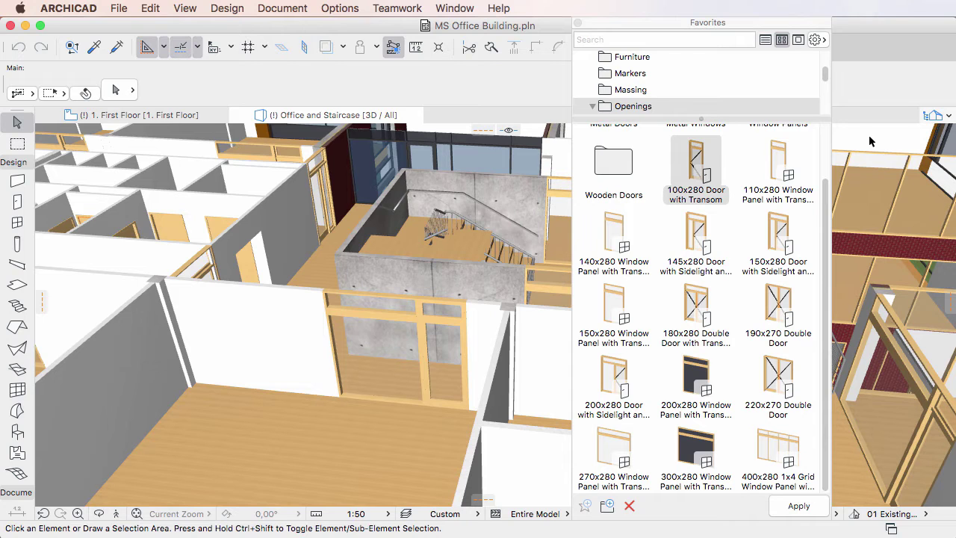
{"action": "right_click", "coordinate": [709, 153]}
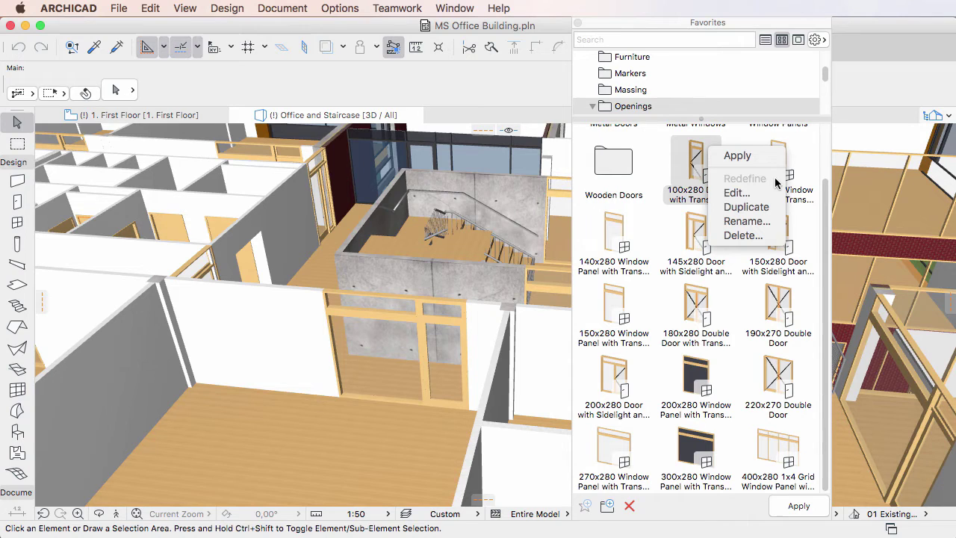
{"action": "left_click", "coordinate": [873, 133]}
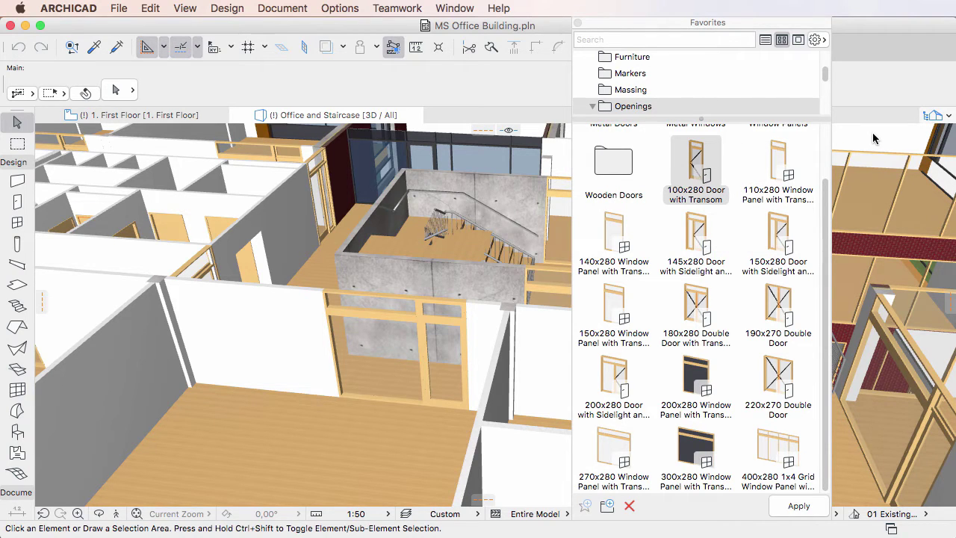
{"action": "left_click", "coordinate": [156, 353]}
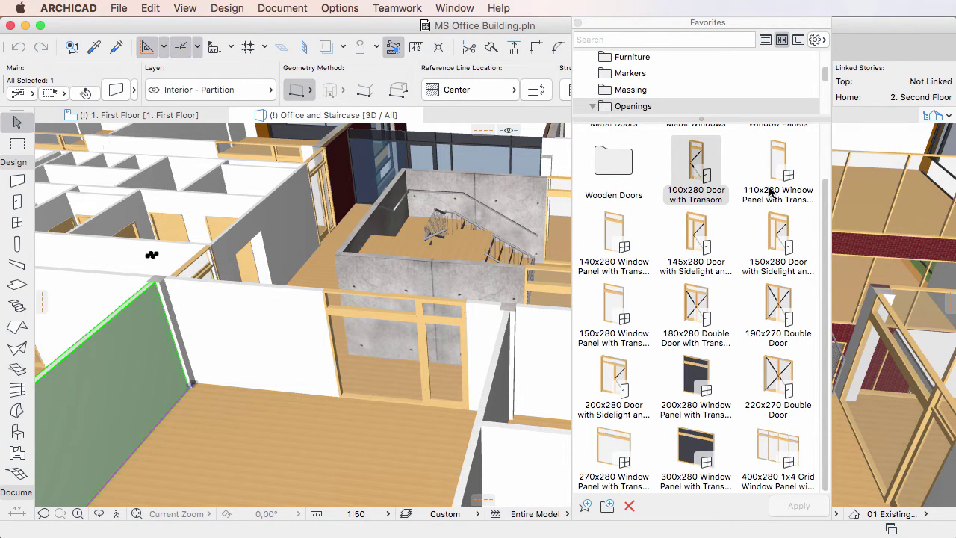
{"action": "right_click", "coordinate": [706, 158]}
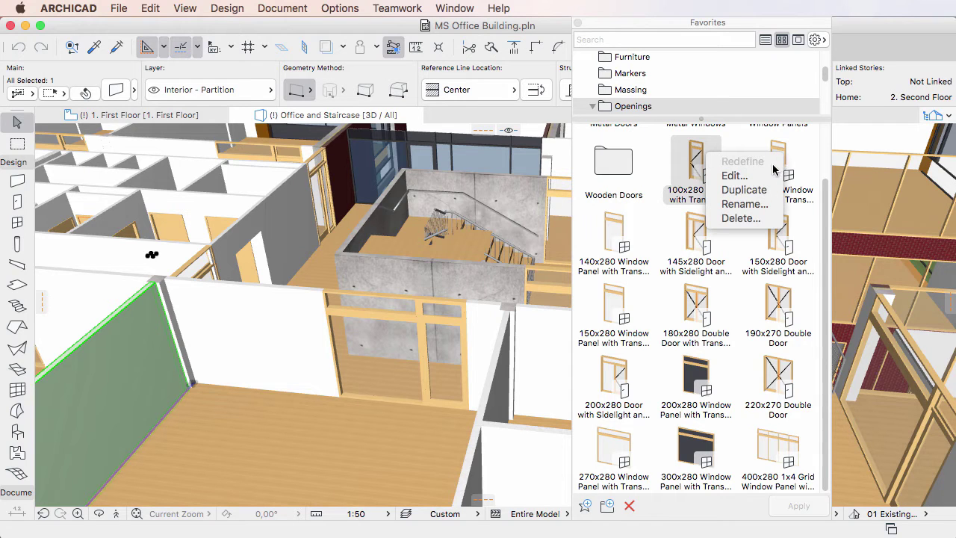
{"action": "left_click", "coordinate": [859, 137]}
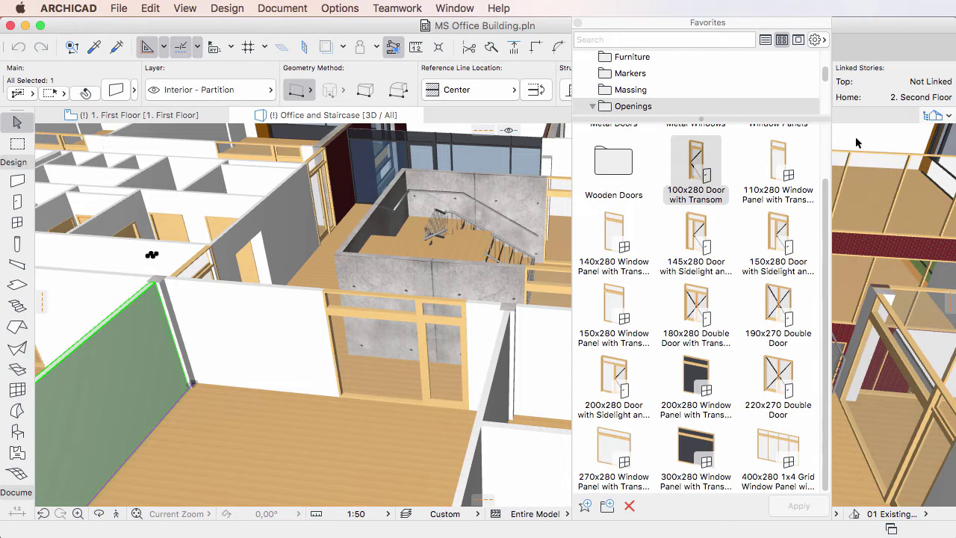
{"action": "left_click", "coordinate": [373, 381], "text": "shift"}
{"action": "left_click", "coordinate": [447, 381], "text": "shift"}
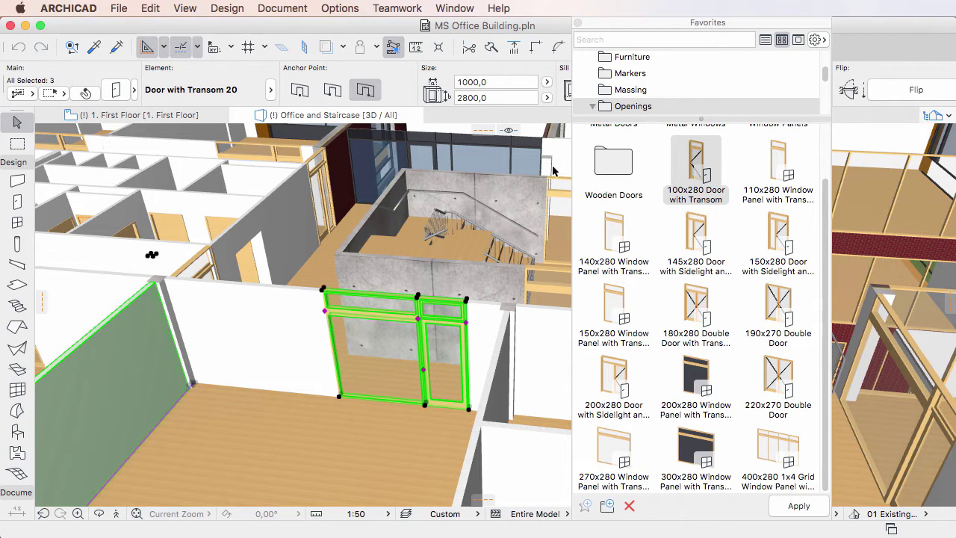
{"action": "right_click", "coordinate": [707, 153]}
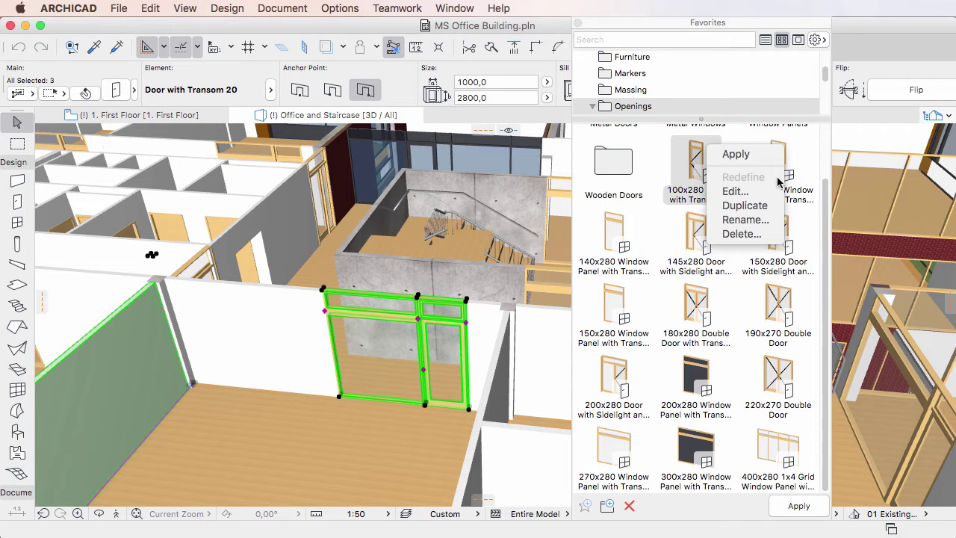
{"action": "left_click", "coordinate": [886, 137]}
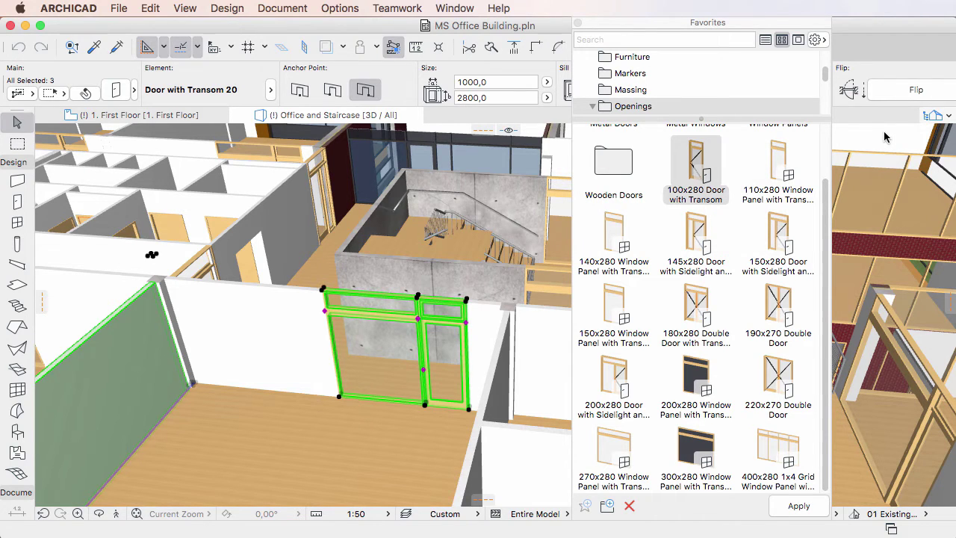
{"action": "key", "text": "Escape"}
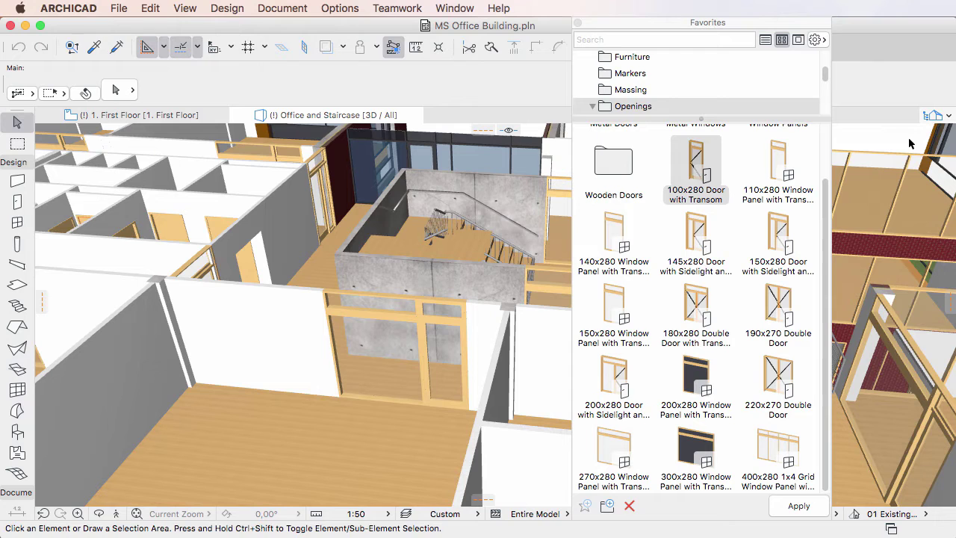
Switch to the Window tool and review its Window 20 defaults at 3000 x 900.
{"action": "left_click", "coordinate": [910, 139]}
{"action": "key", "text": "Escape"}
{"action": "left_click", "coordinate": [17, 223]}
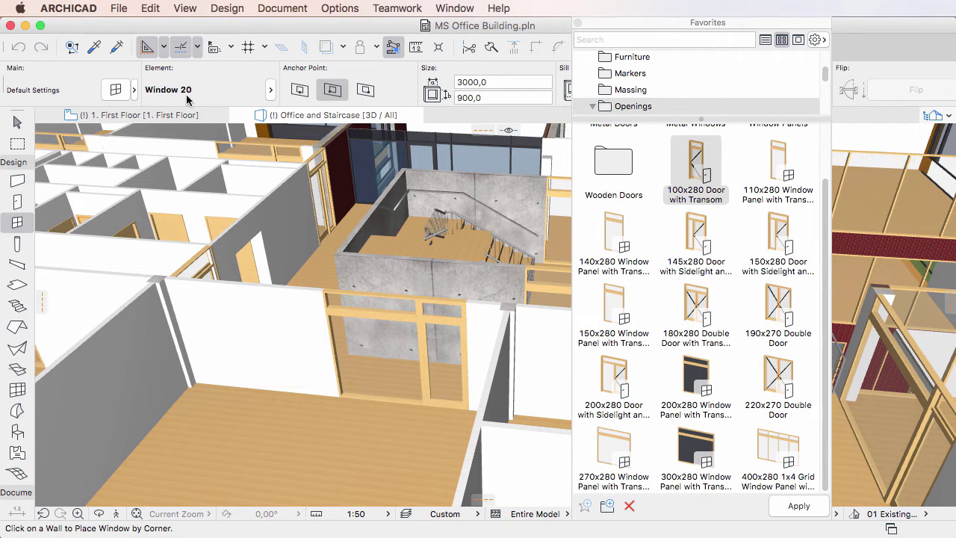
{"action": "left_click", "coordinate": [122, 91]}
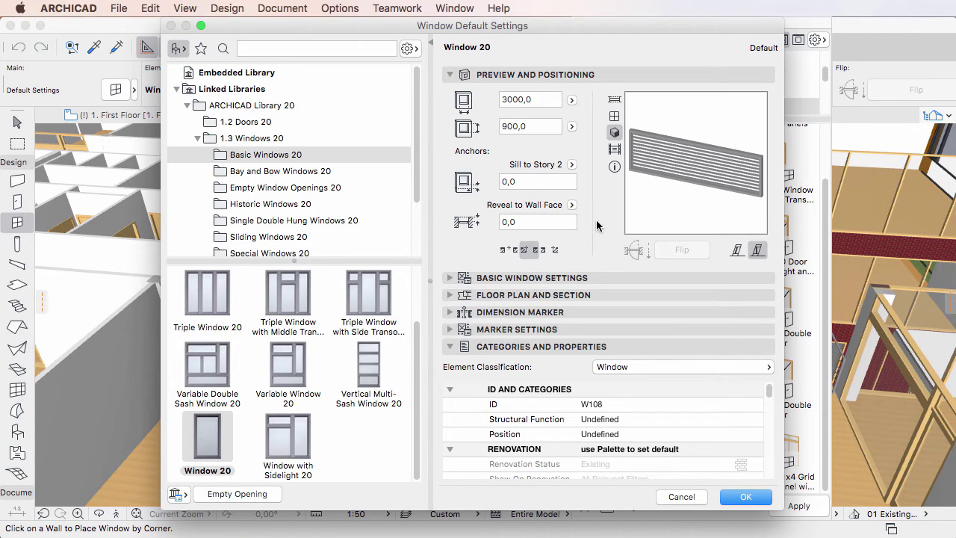
{"action": "left_click", "coordinate": [681, 497]}
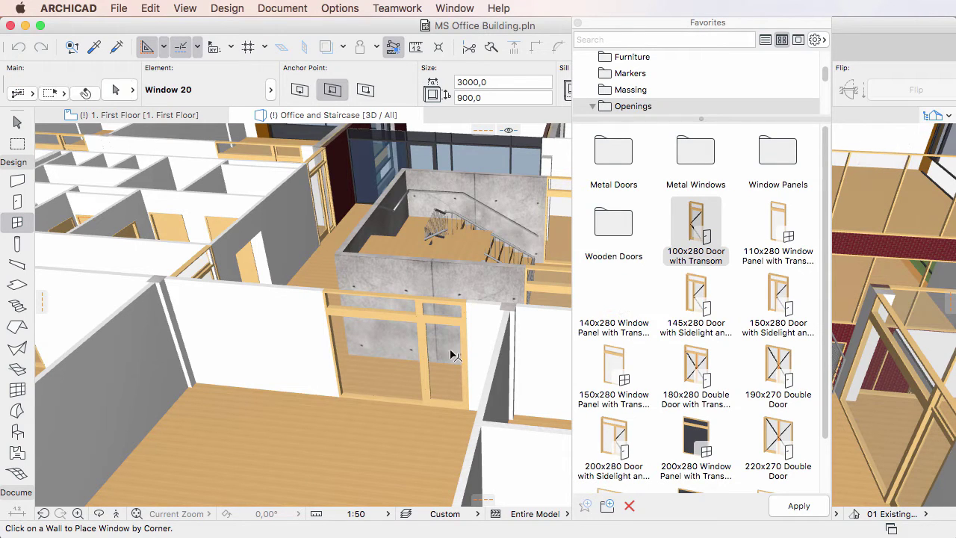
Select both 3000 x 2800 clear-glazed window panels and open their Selection Settings.
{"action": "left_click", "coordinate": [362, 364], "text": "shift"}
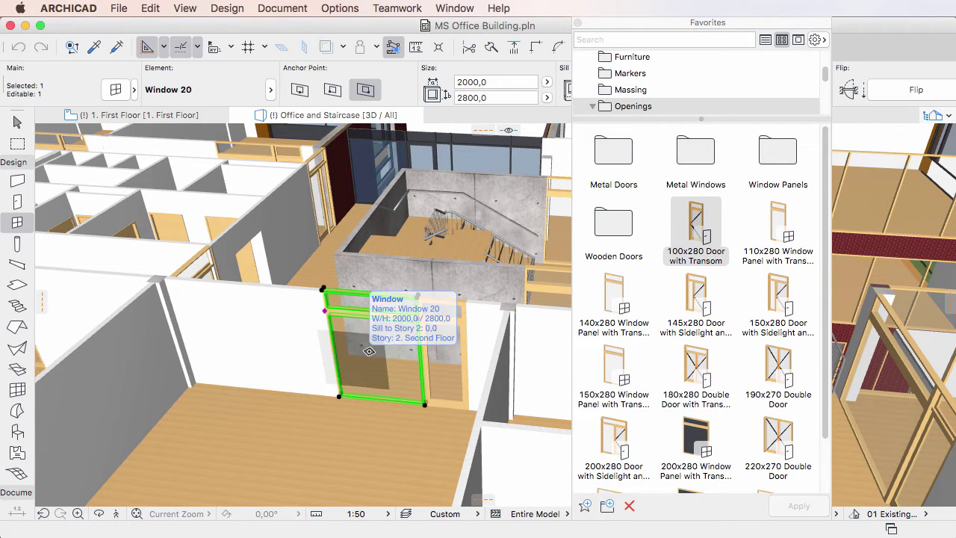
{"action": "left_click", "coordinate": [113, 89]}
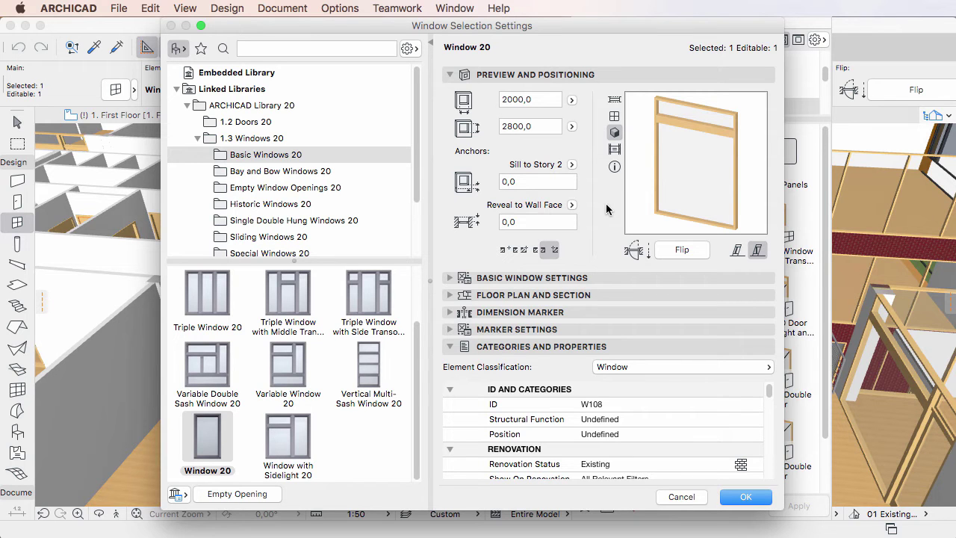
{"action": "left_click", "coordinate": [700, 495]}
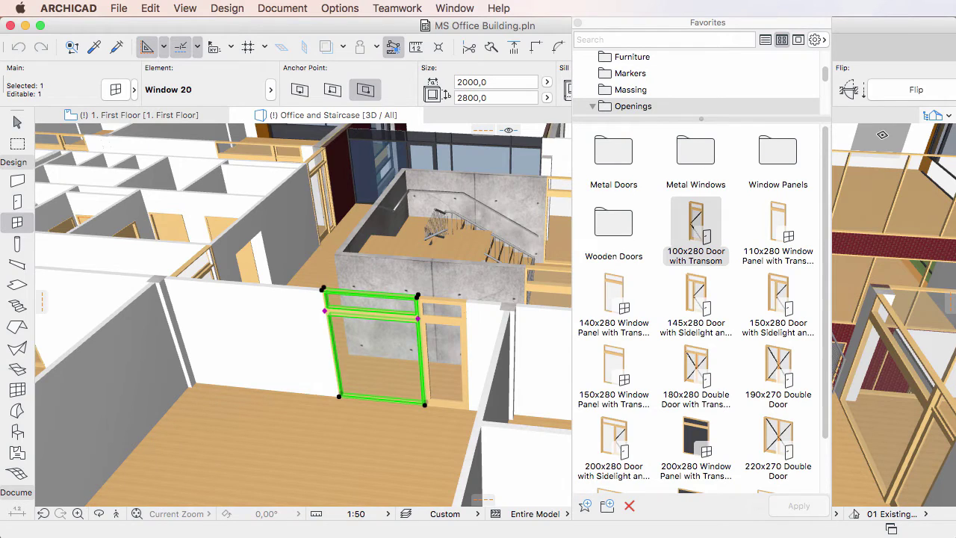
{"action": "left_click", "coordinate": [896, 400], "text": "shift"}
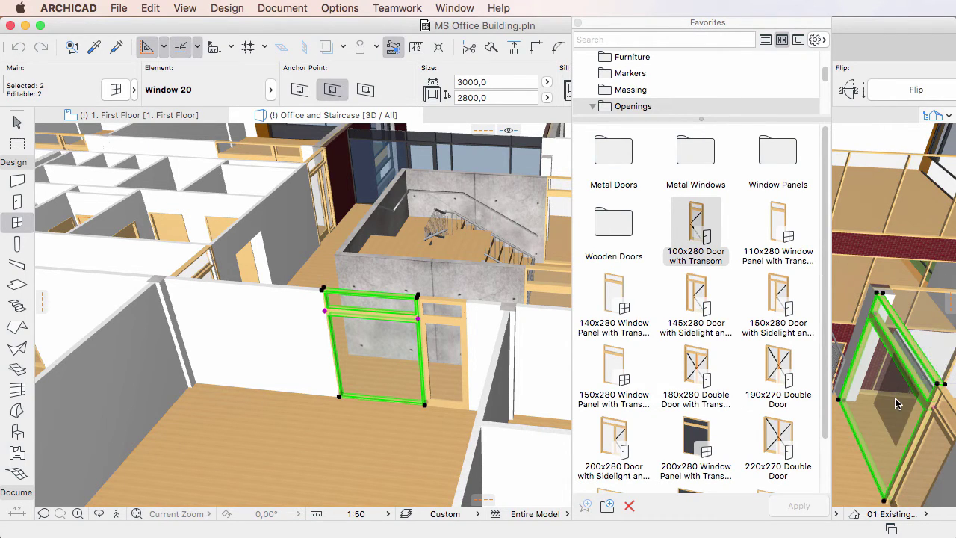
{"action": "left_click", "coordinate": [116, 90]}
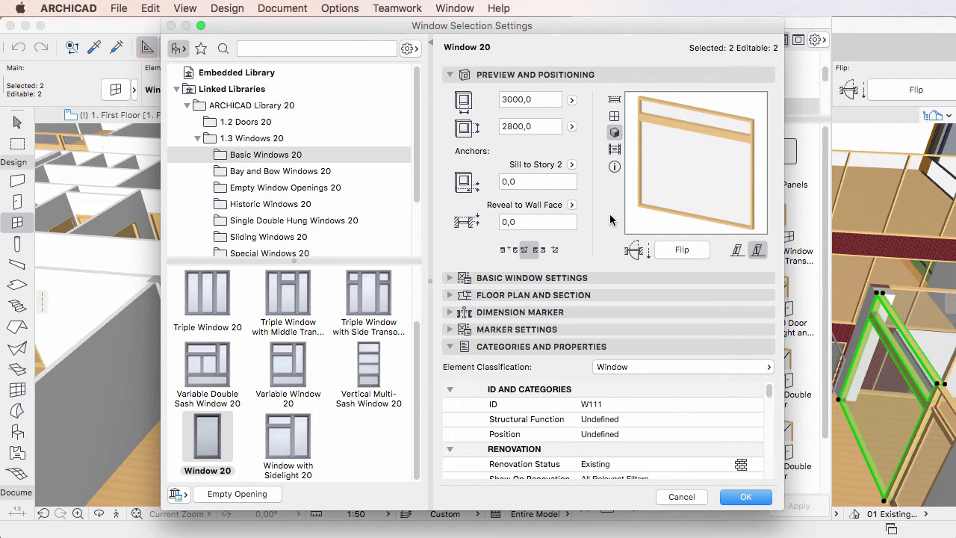
{"action": "left_click", "coordinate": [201, 49]}
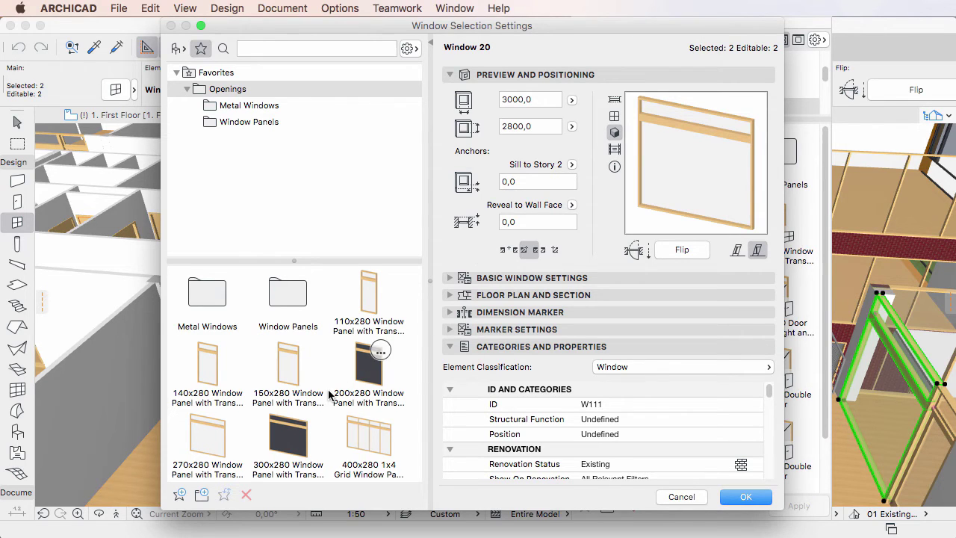
{"action": "left_click", "coordinate": [284, 446]}
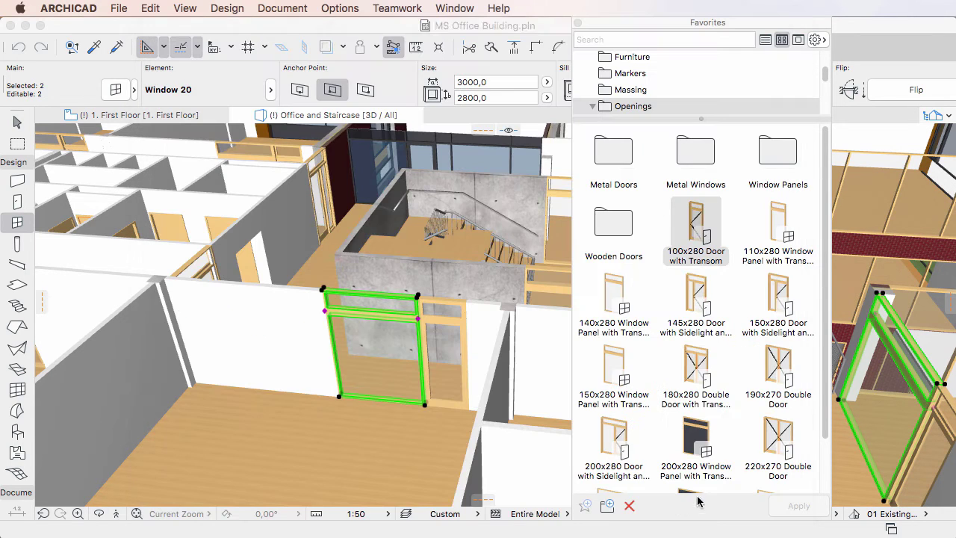
{"action": "left_click", "coordinate": [702, 497]}
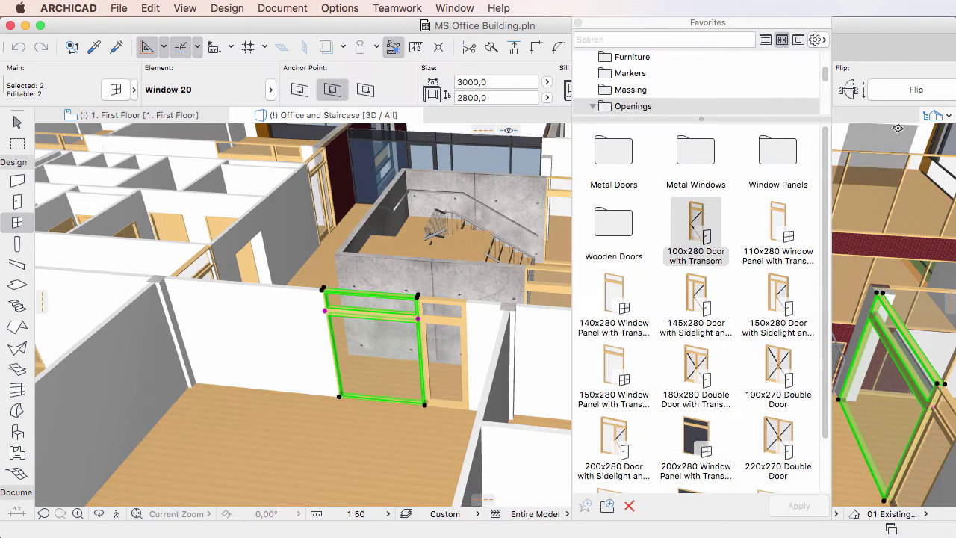
Reselect a single window panel in the right view and open its Selection Settings.
{"action": "key", "text": "Escape"}
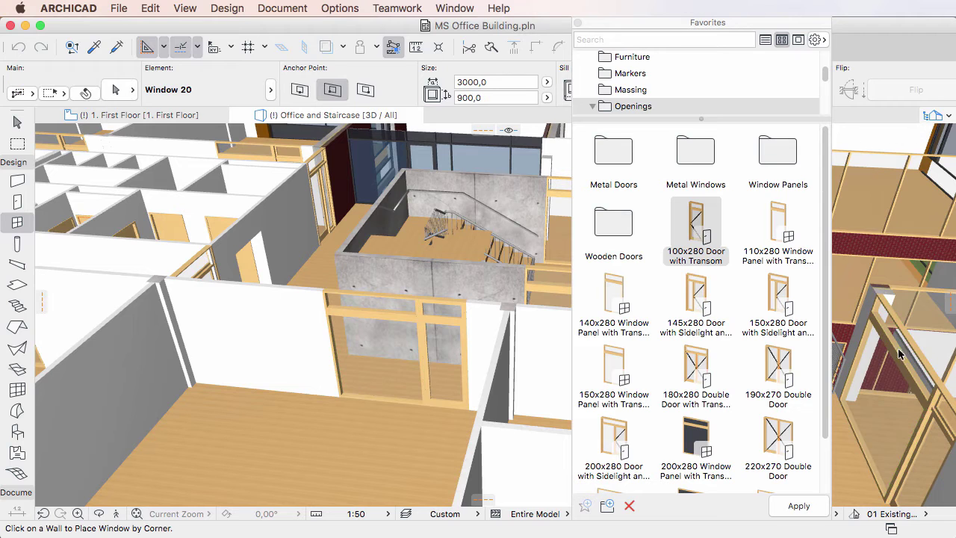
{"action": "left_click", "coordinate": [889, 387]}
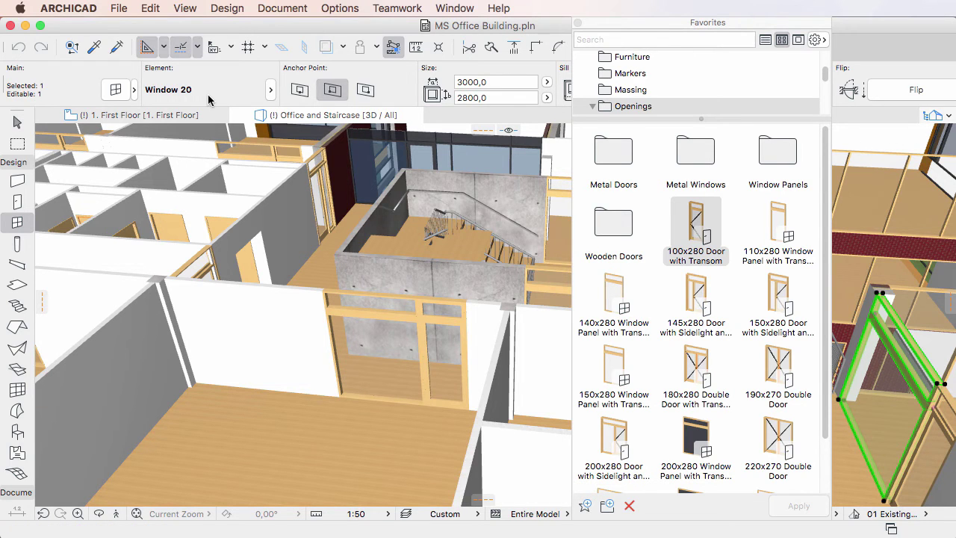
{"action": "left_click", "coordinate": [116, 90]}
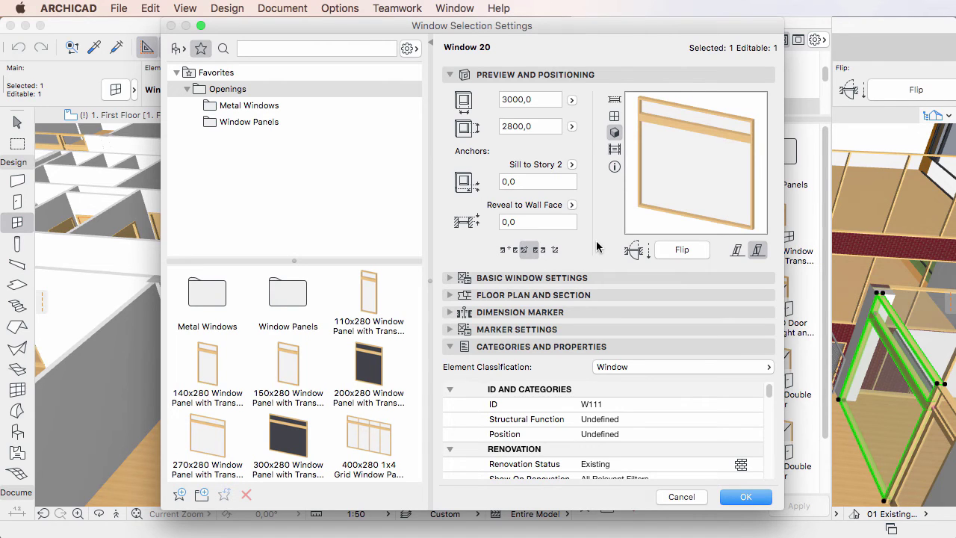
Redefine the 300x280 Window Panel favorite with the current clear-glass settings, then load the 200x280 favorite.
{"action": "mouse_move", "coordinate": [324, 427]}
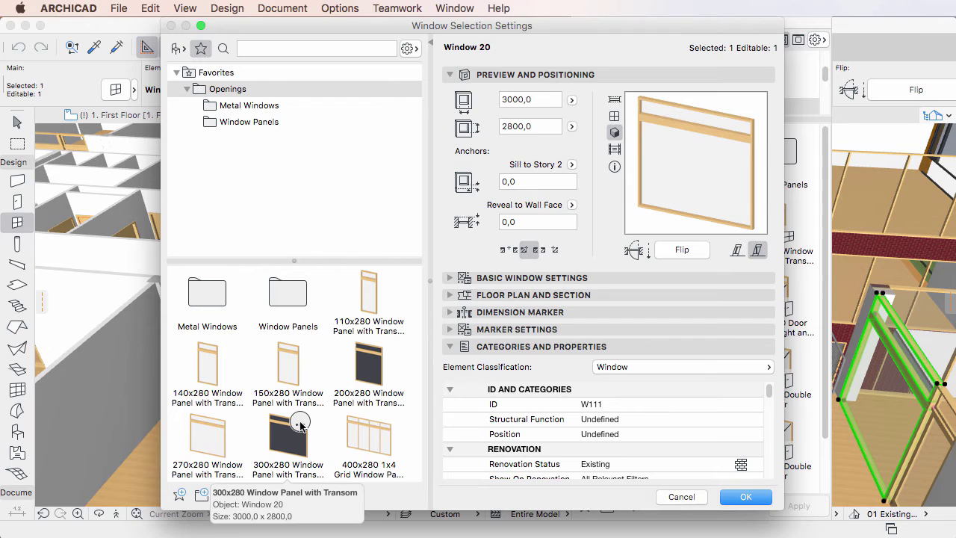
{"action": "left_click", "coordinate": [300, 424]}
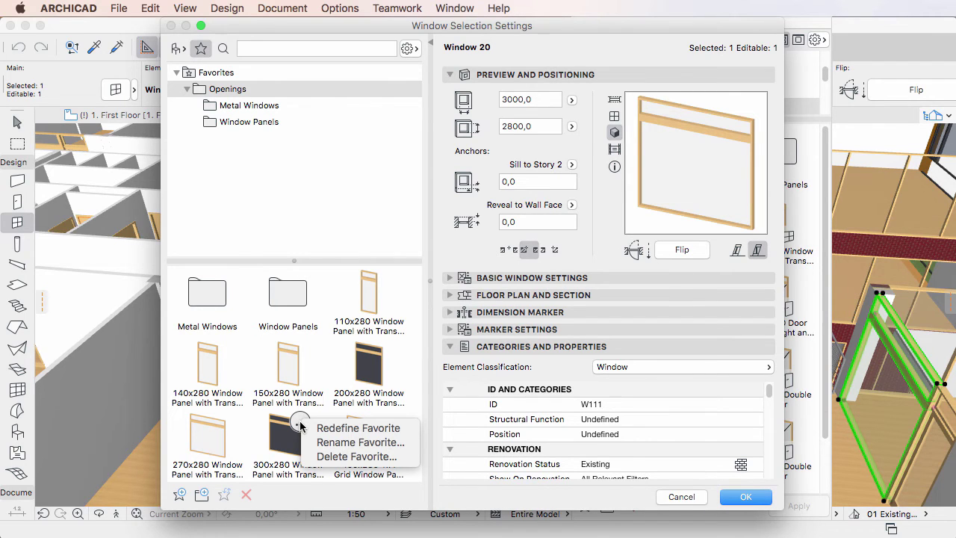
{"action": "left_click", "coordinate": [410, 430]}
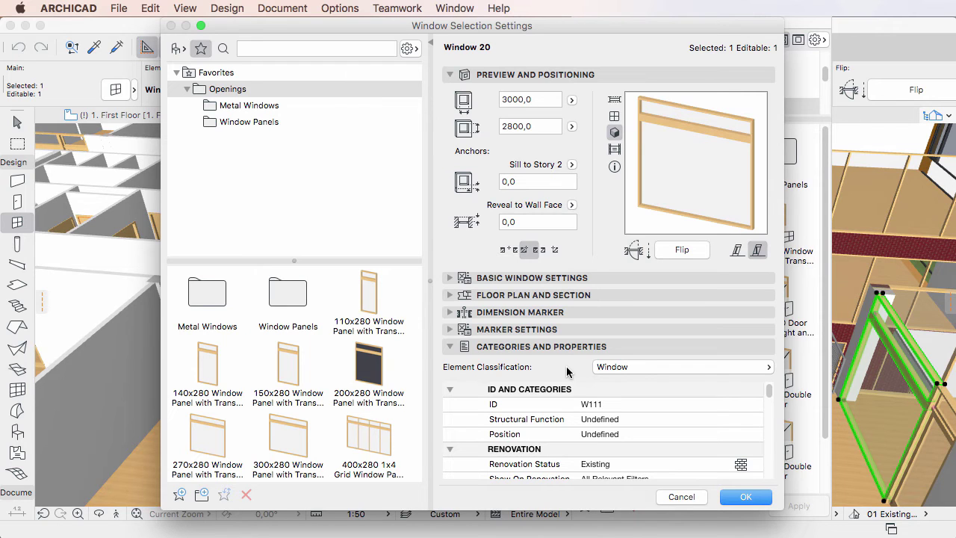
{"action": "mouse_move", "coordinate": [372, 371]}
{"action": "double_click", "coordinate": [371, 370]}
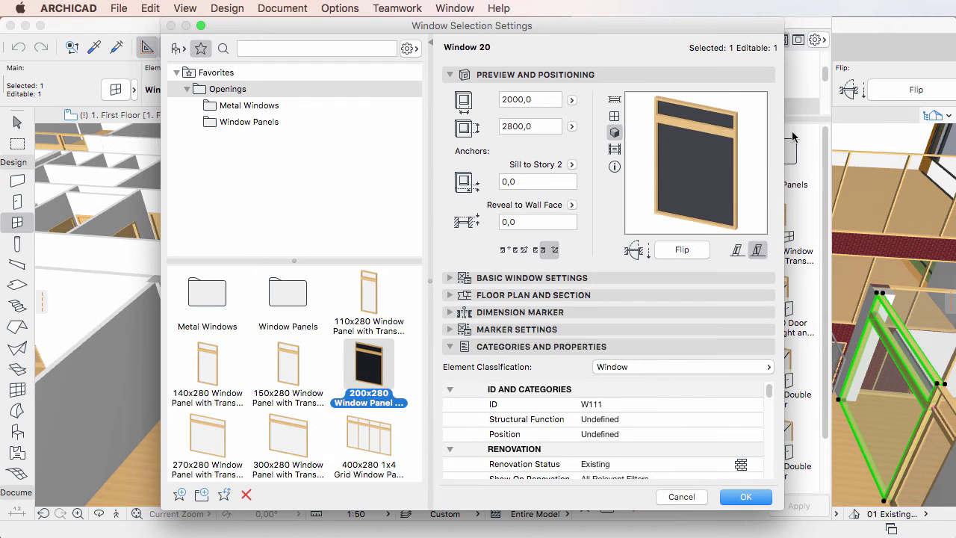
Set the window panel's glass surface to Glass - Clear in Basic Window Settings.
{"action": "left_click", "coordinate": [604, 280]}
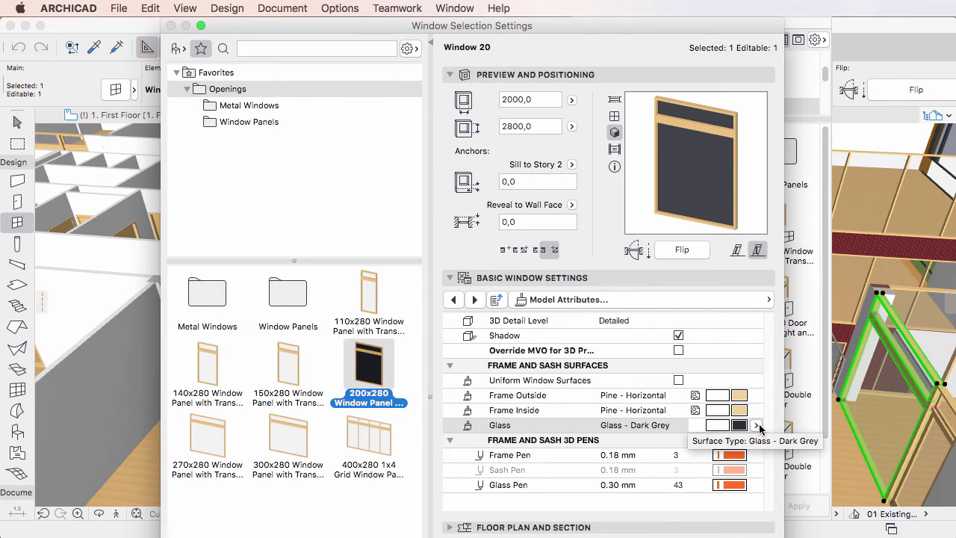
{"action": "left_click", "coordinate": [756, 425]}
{"action": "left_click", "coordinate": [803, 483]}
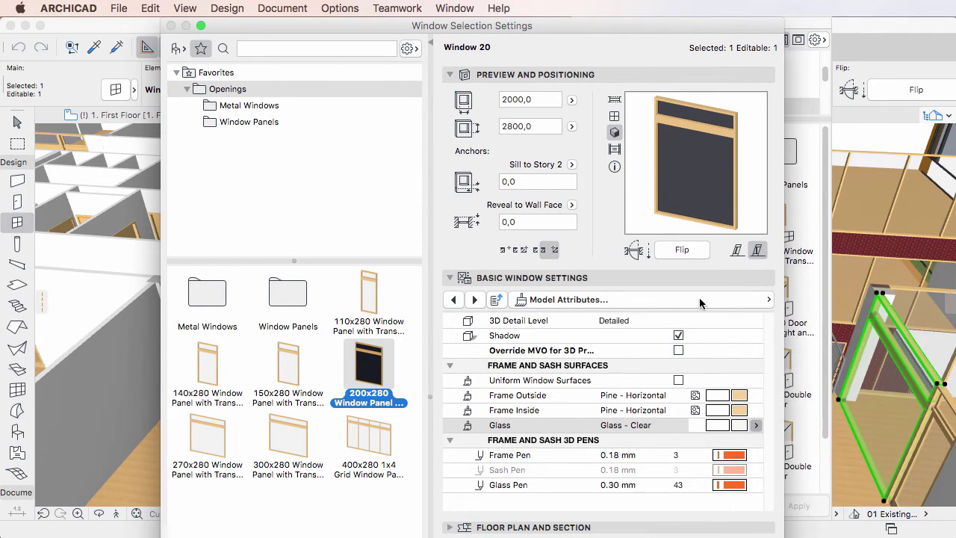
{"action": "left_click", "coordinate": [707, 281]}
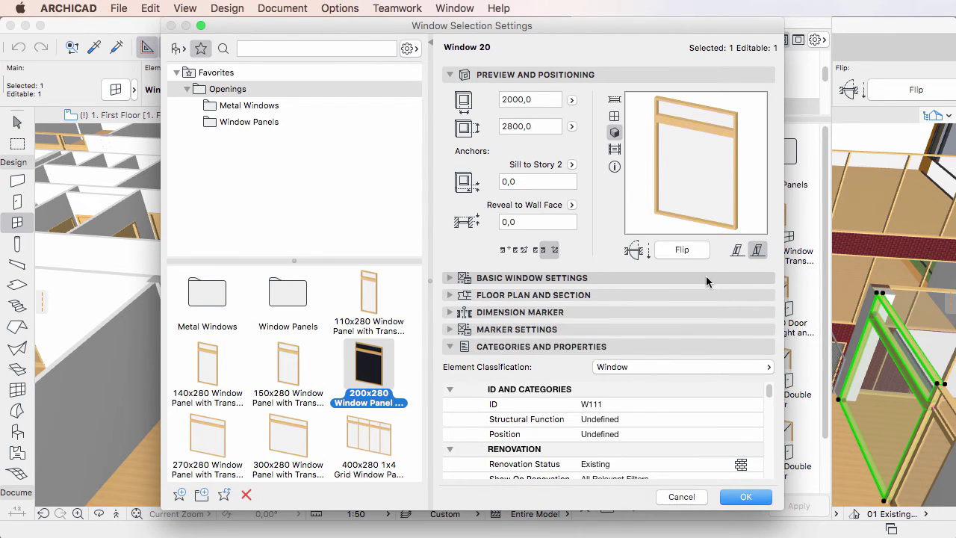
Redefine the 200x280 Window Panel favorite with clear glass and cancel the dialog.
{"action": "mouse_move", "coordinate": [297, 456]}
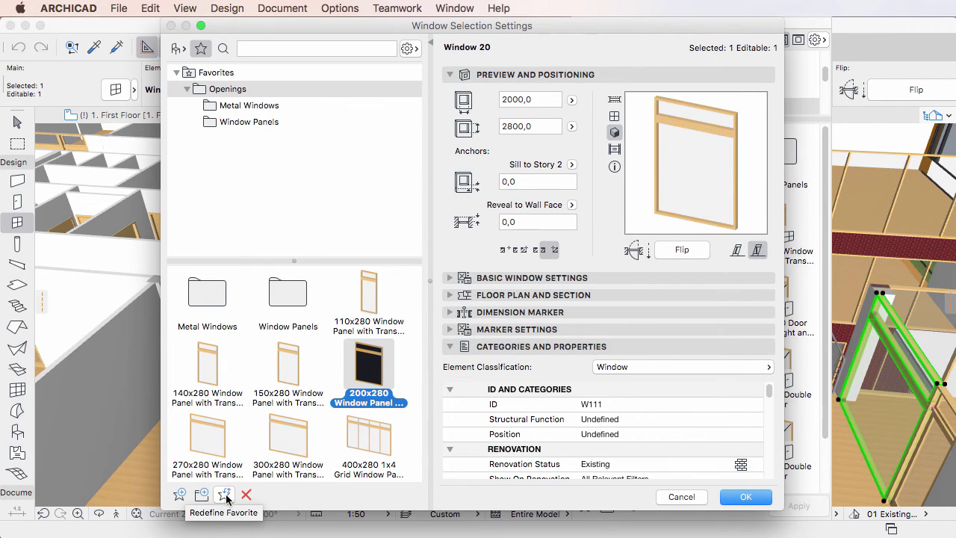
{"action": "left_click", "coordinate": [381, 350]}
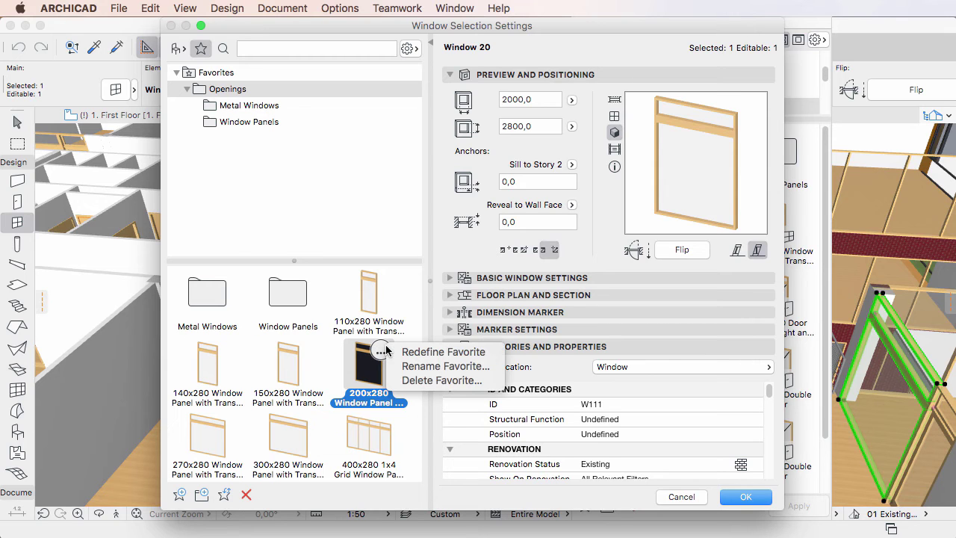
{"action": "left_click", "coordinate": [478, 351]}
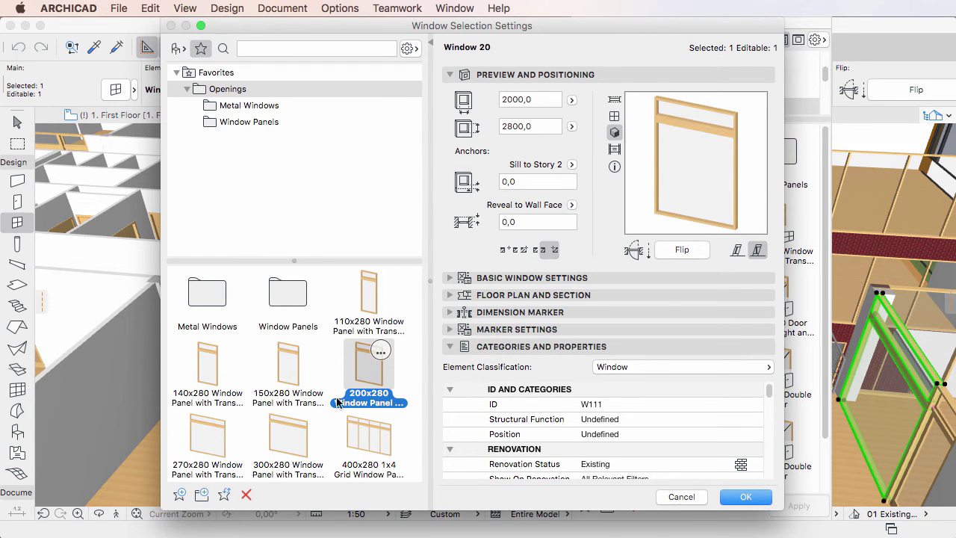
{"action": "left_click", "coordinate": [681, 496]}
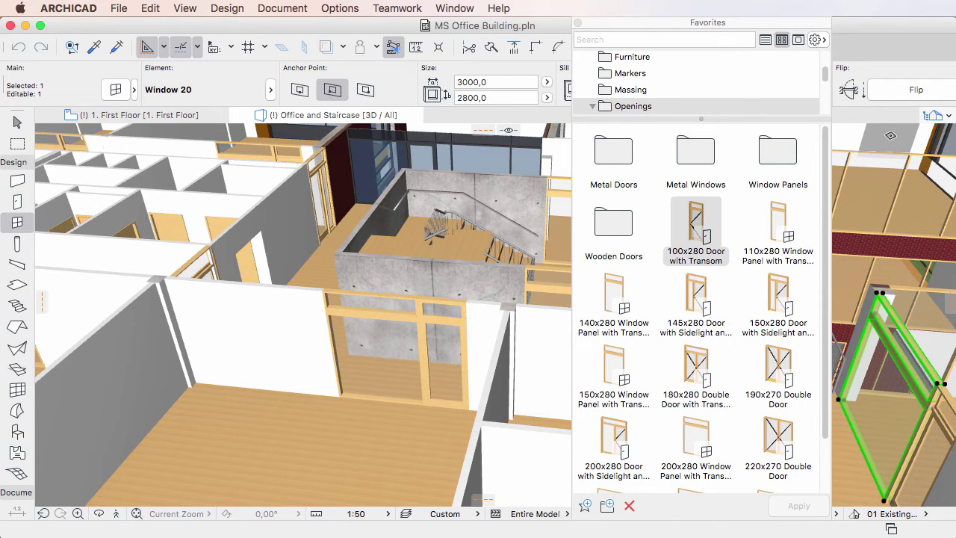
Switch to the Wall tool, open Wall Default Settings, and pick the 200 mm Concrete Block Not Linked favorite.
{"action": "key", "text": "Escape"}
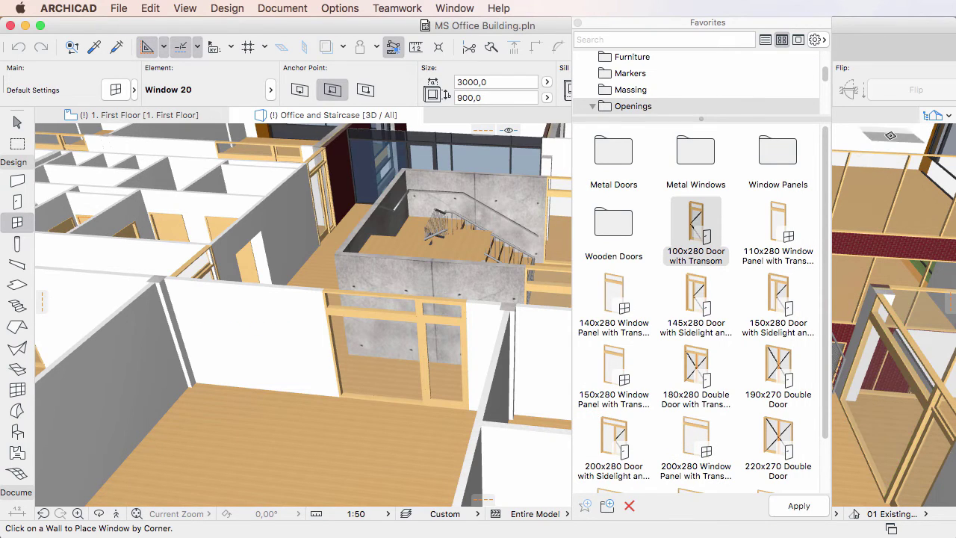
{"action": "left_click", "coordinate": [17, 181]}
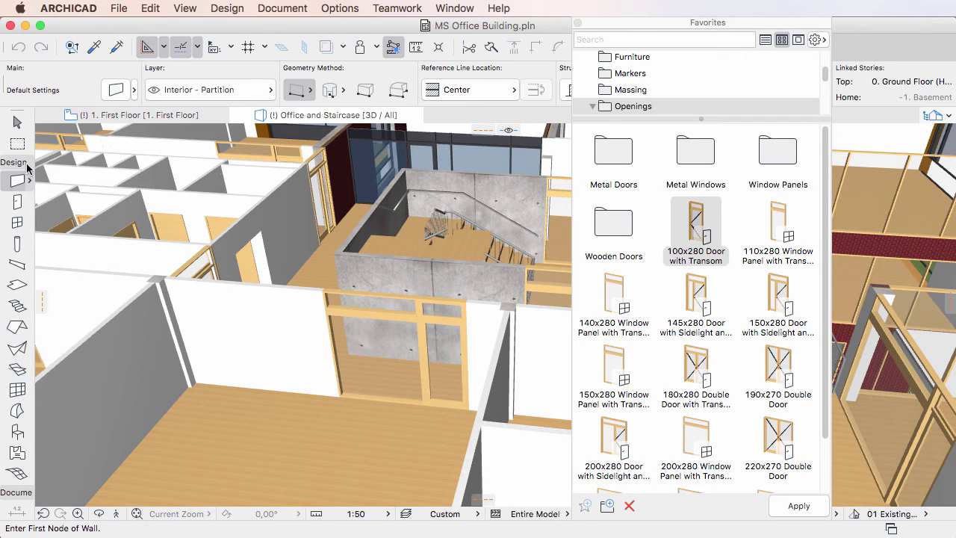
{"action": "left_click", "coordinate": [116, 89]}
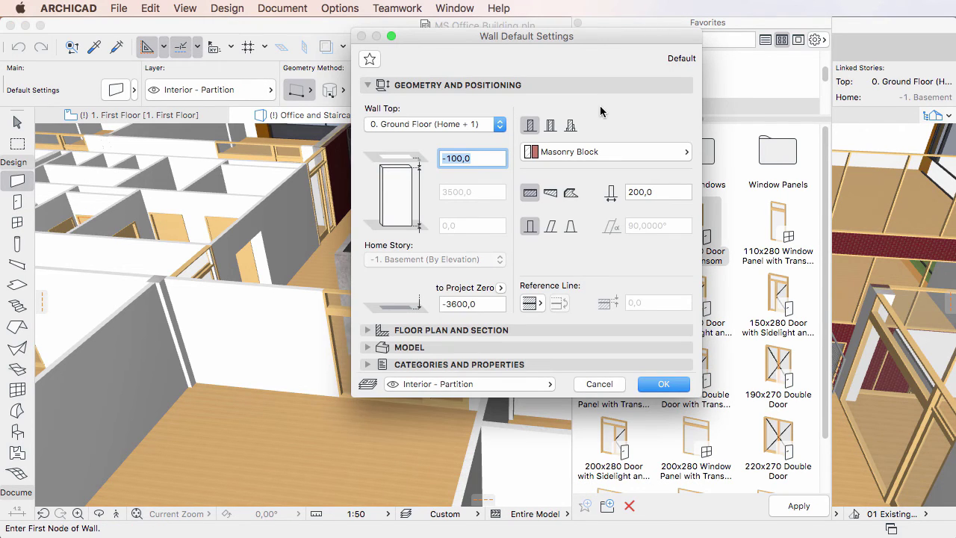
{"action": "left_click", "coordinate": [370, 59]}
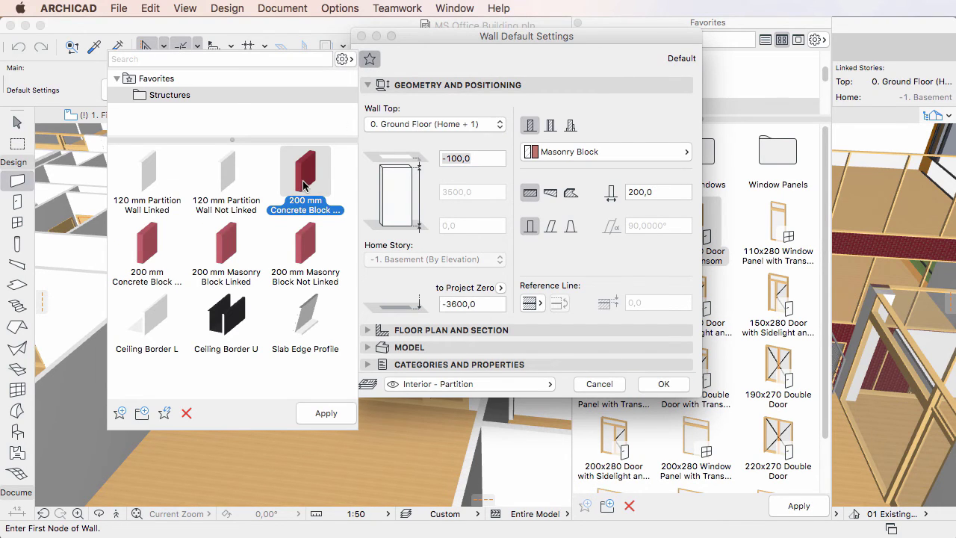
{"action": "left_click", "coordinate": [147, 245]}
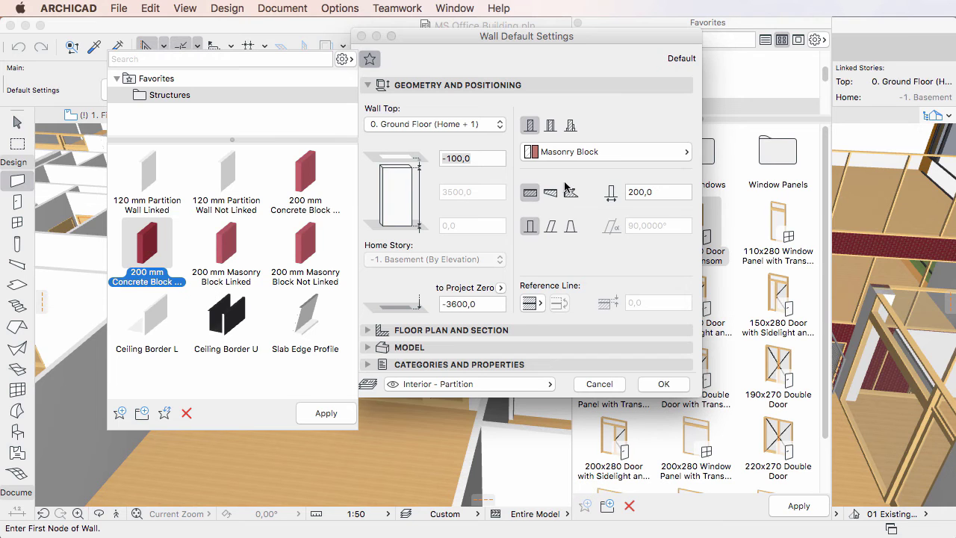
Set the wall's building material structure to Concrete Block.
{"action": "left_click", "coordinate": [602, 154]}
{"action": "left_click", "coordinate": [602, 154]}
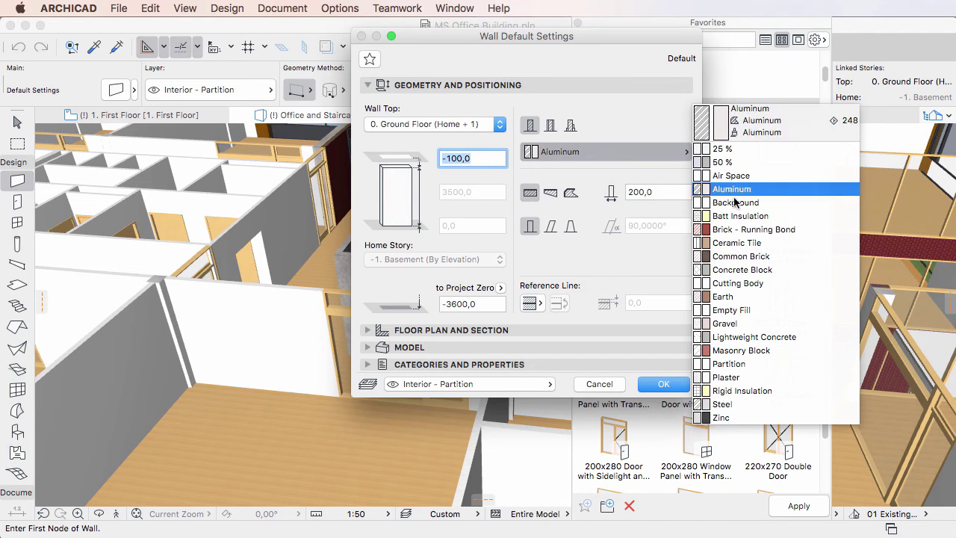
{"action": "left_click", "coordinate": [739, 270]}
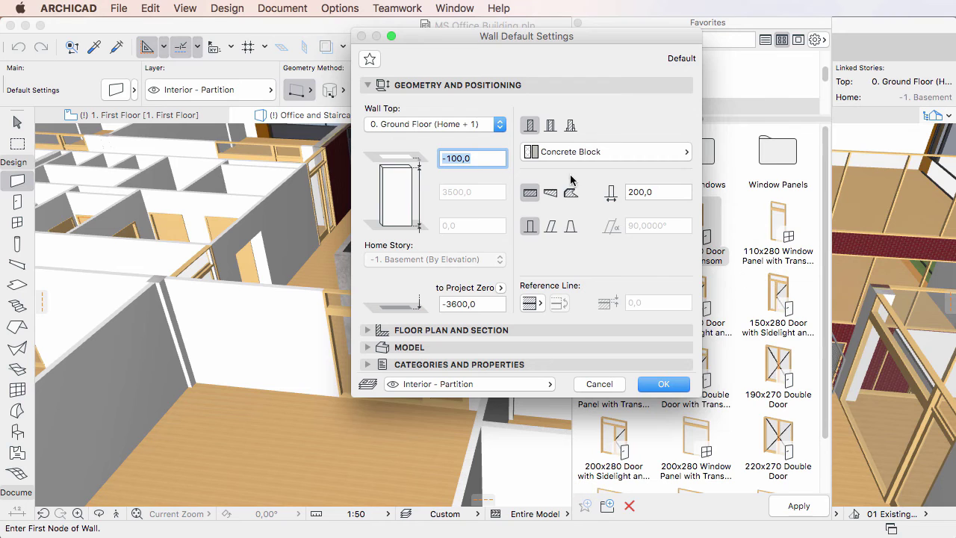
Redefine the 200 mm Concrete Block Not Linked favorite, then load the other 200 mm concrete block favorite.
{"action": "left_click", "coordinate": [370, 59]}
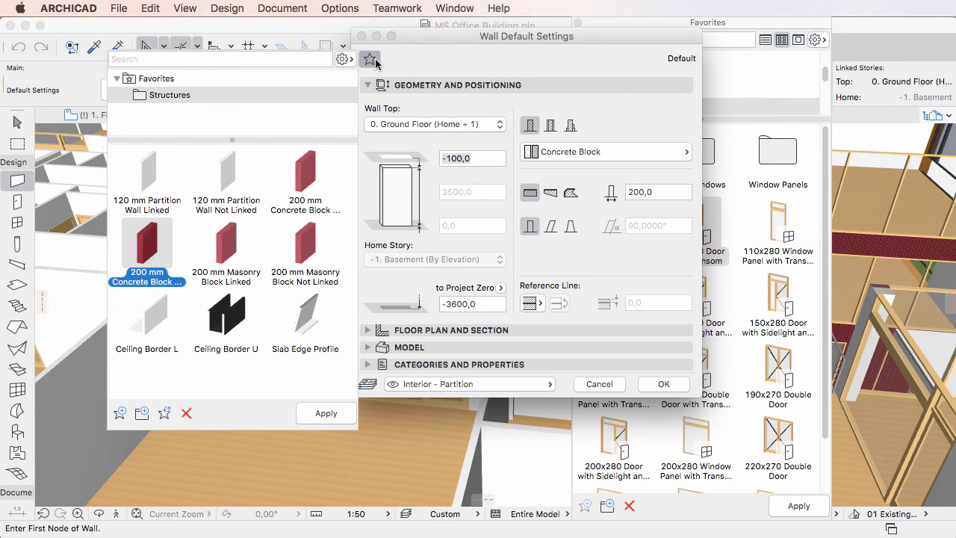
{"action": "right_click", "coordinate": [151, 239]}
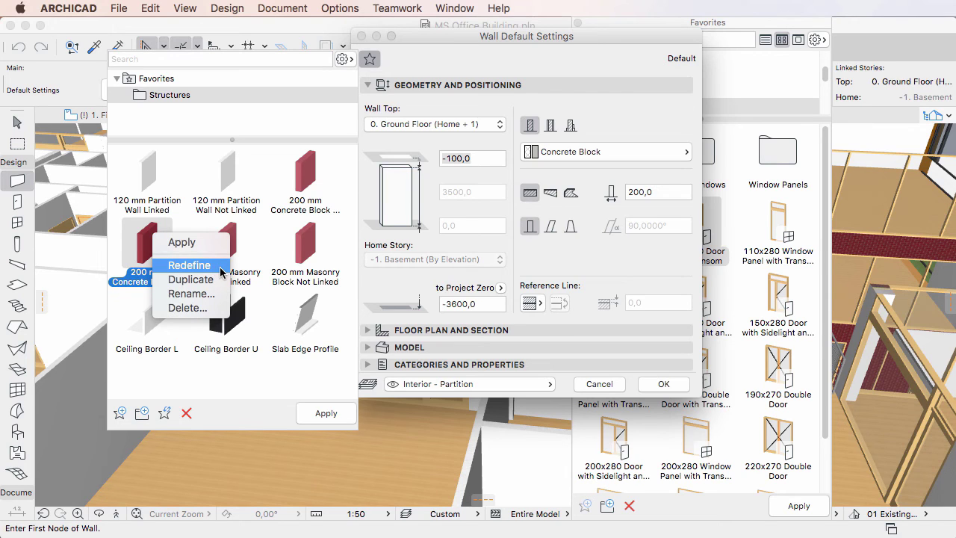
{"action": "left_click", "coordinate": [227, 414]}
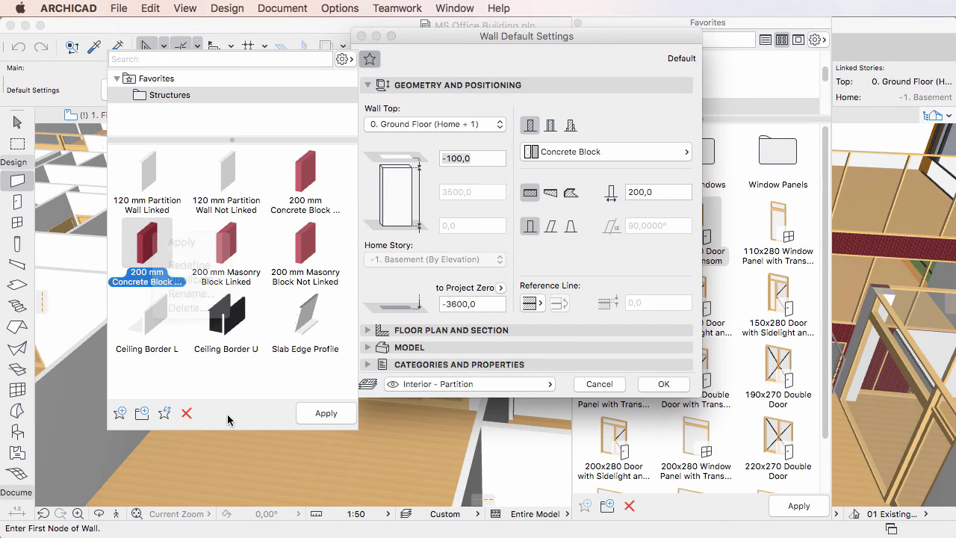
{"action": "left_click", "coordinate": [165, 416]}
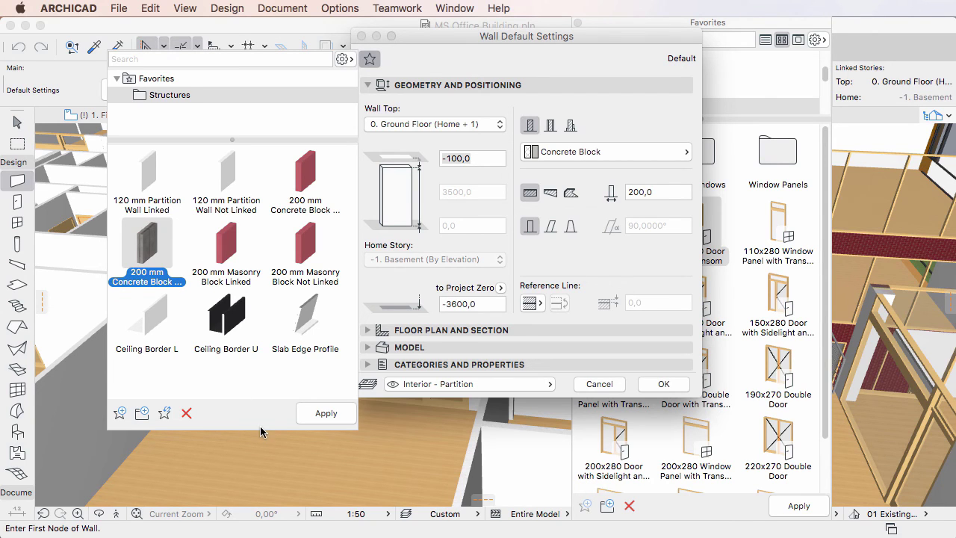
{"action": "left_click", "coordinate": [303, 172]}
{"action": "double_click", "coordinate": [299, 171]}
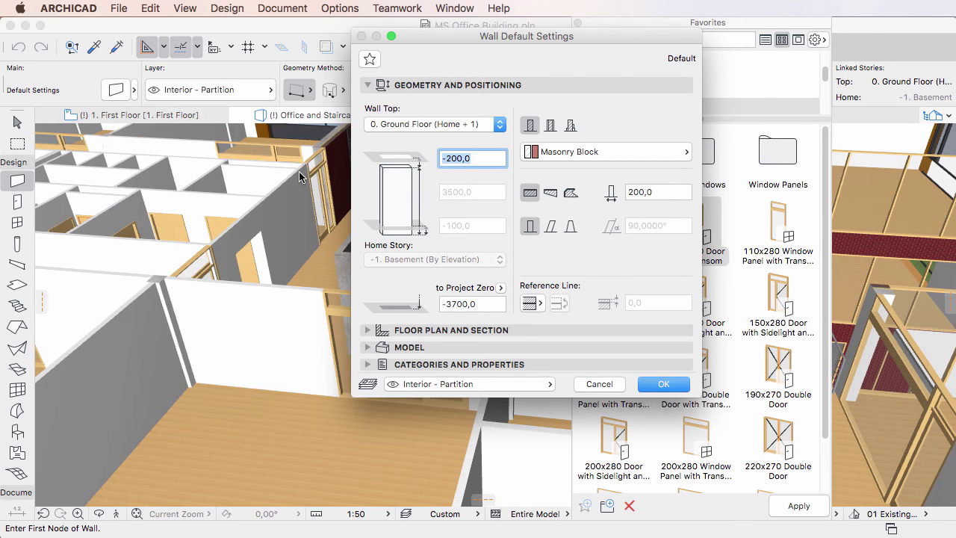
Change this wall's building material structure to Concrete Block.
{"action": "left_click", "coordinate": [369, 60]}
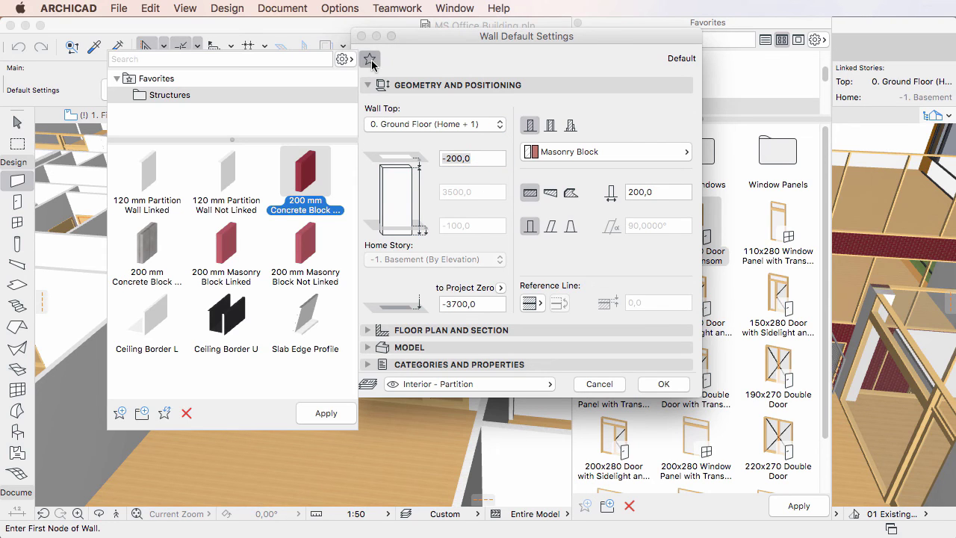
{"action": "left_click", "coordinate": [555, 158]}
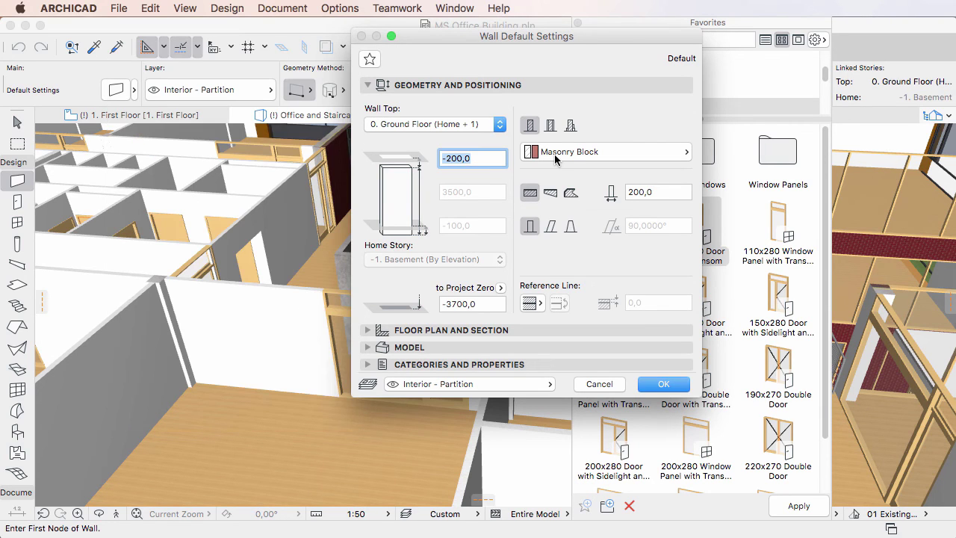
{"action": "left_click", "coordinate": [606, 153]}
{"action": "left_click", "coordinate": [743, 269]}
Redefine the other 200 mm Concrete Block favorite with it and cancel Wall Default Settings.
{"action": "left_click", "coordinate": [369, 58]}
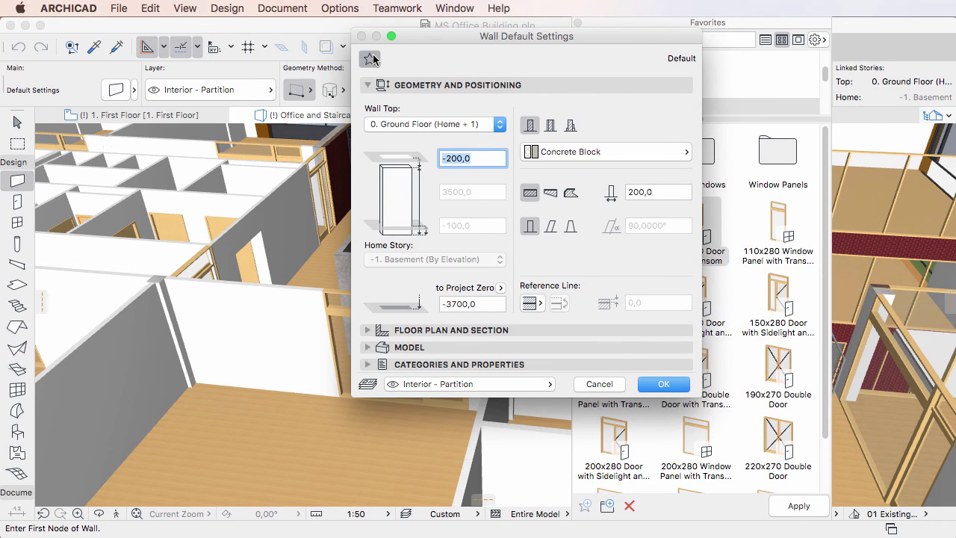
{"action": "right_click", "coordinate": [308, 174]}
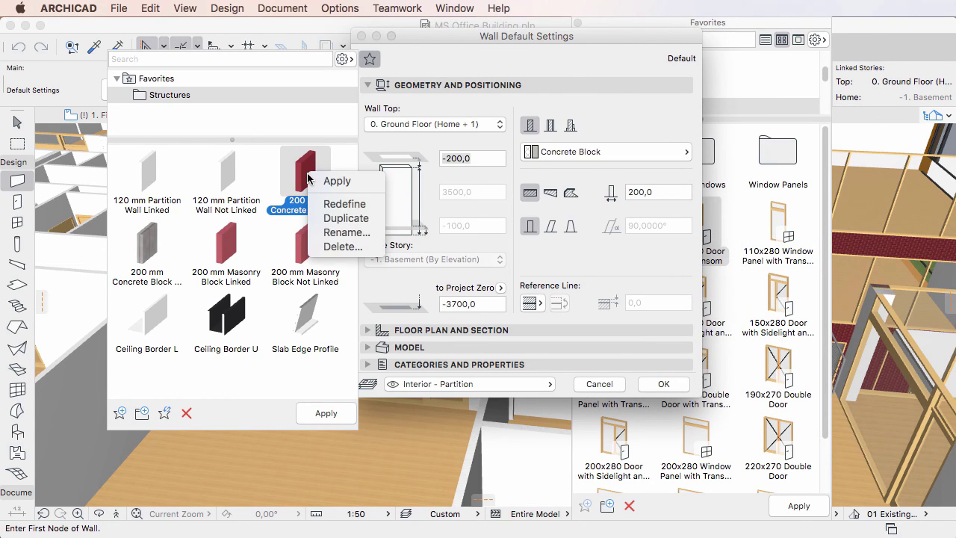
{"action": "left_click", "coordinate": [383, 212]}
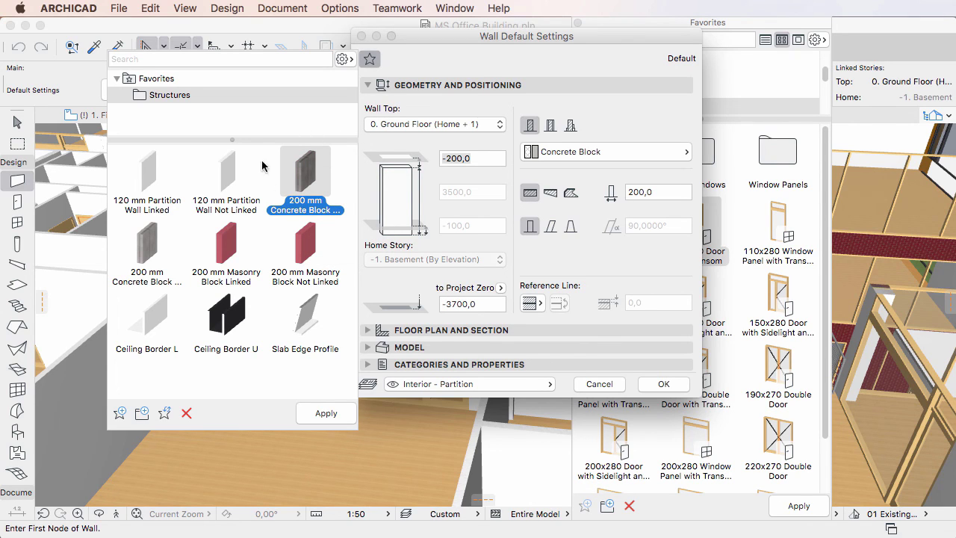
{"action": "left_click", "coordinate": [633, 278]}
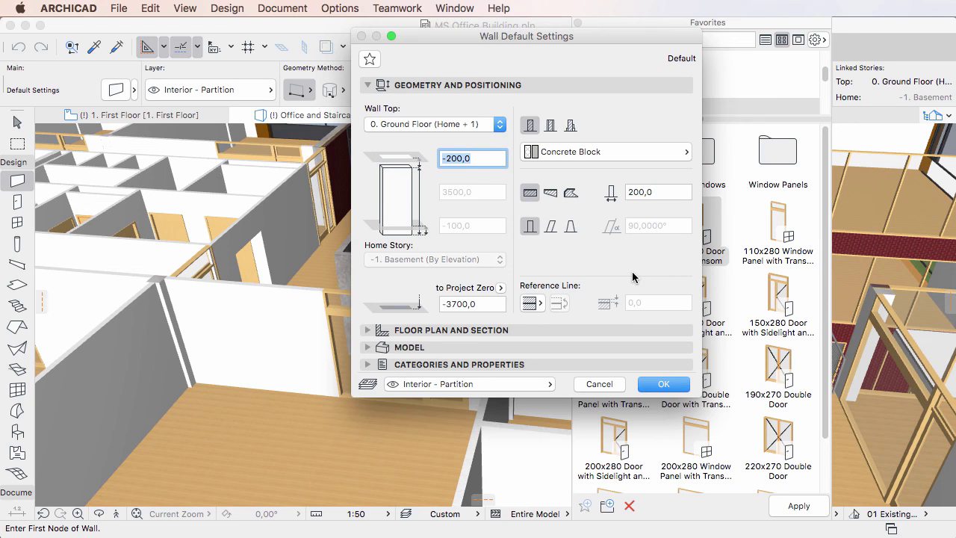
{"action": "left_click", "coordinate": [600, 384]}
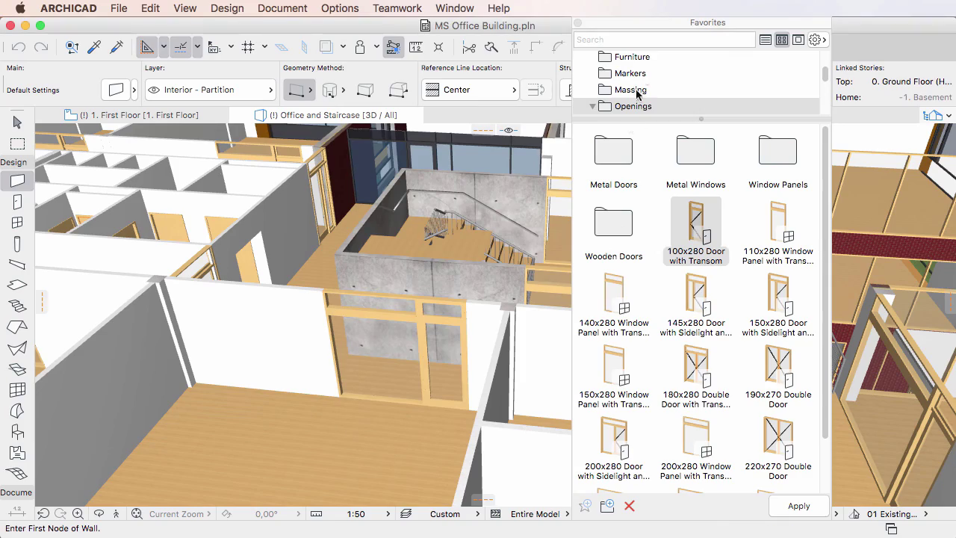